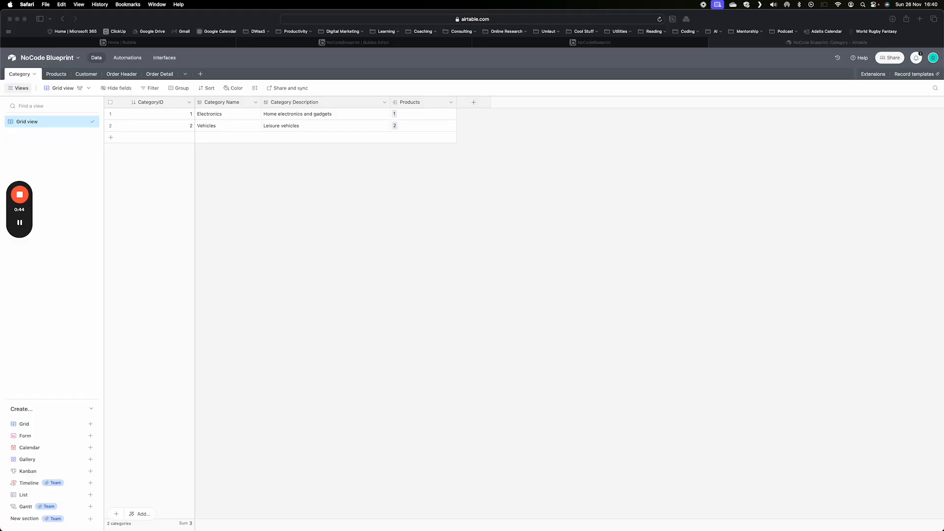
# - Create a blank table named Drinks in the NoCode Blueprint base
pyautogui.click(200, 75)
pyautogui.click(201, 75)
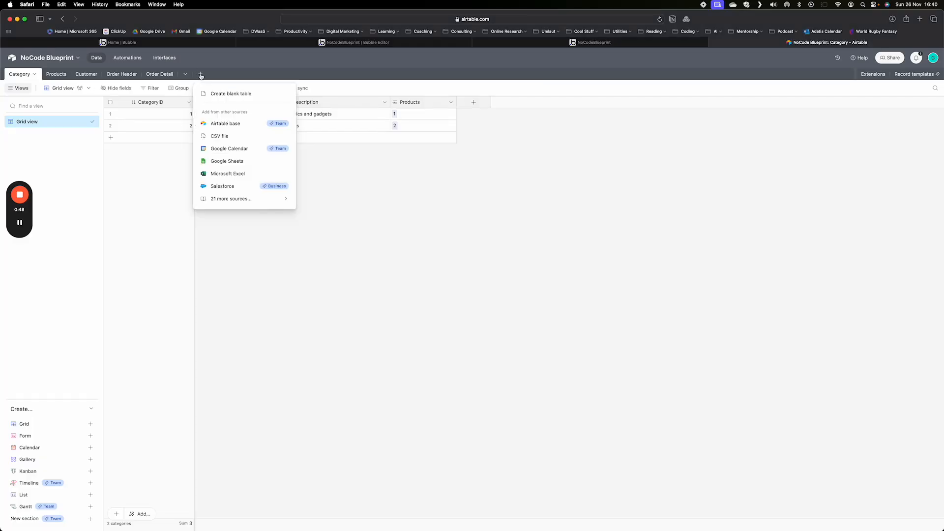
pyautogui.click(219, 94)
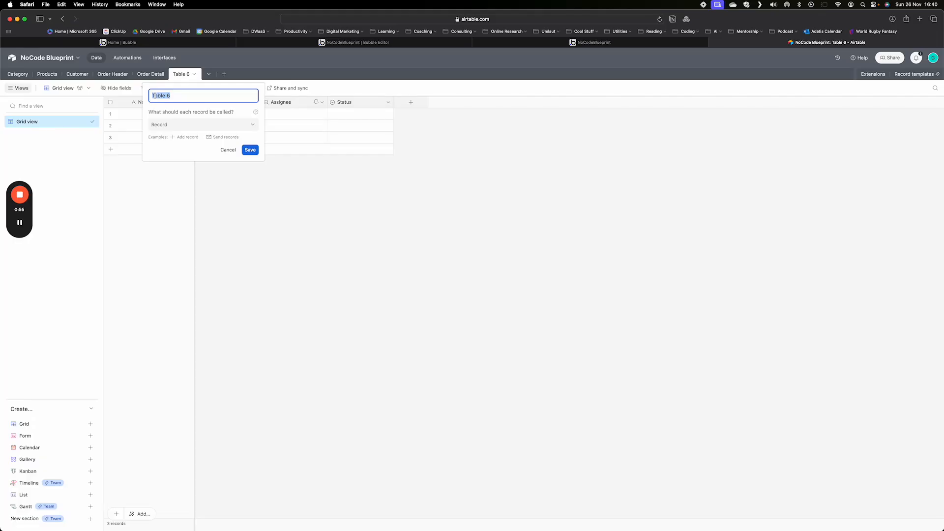
pyautogui.write('Drinks')
pyautogui.press('Return')
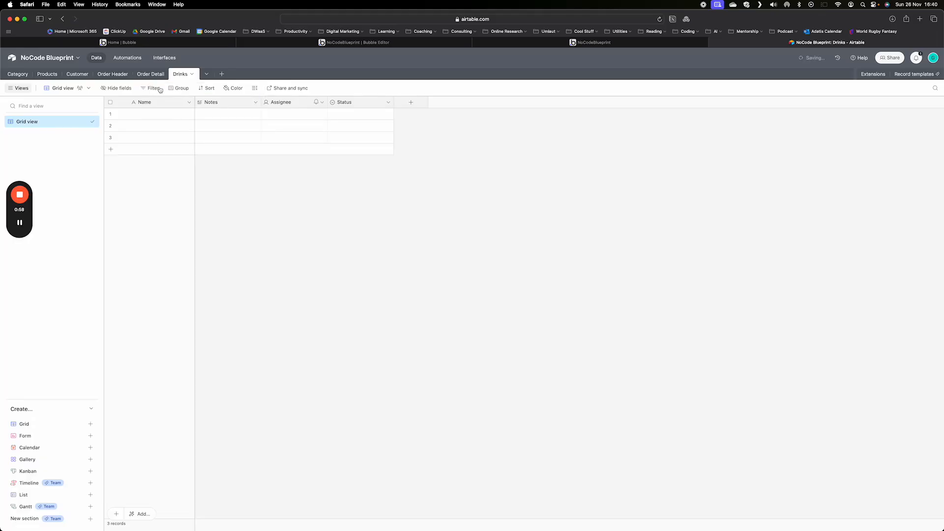
# - Rename the primary Name field to Index and change its type to Autonumber
pyautogui.click(152, 104)
pyautogui.doubleClick(152, 104)
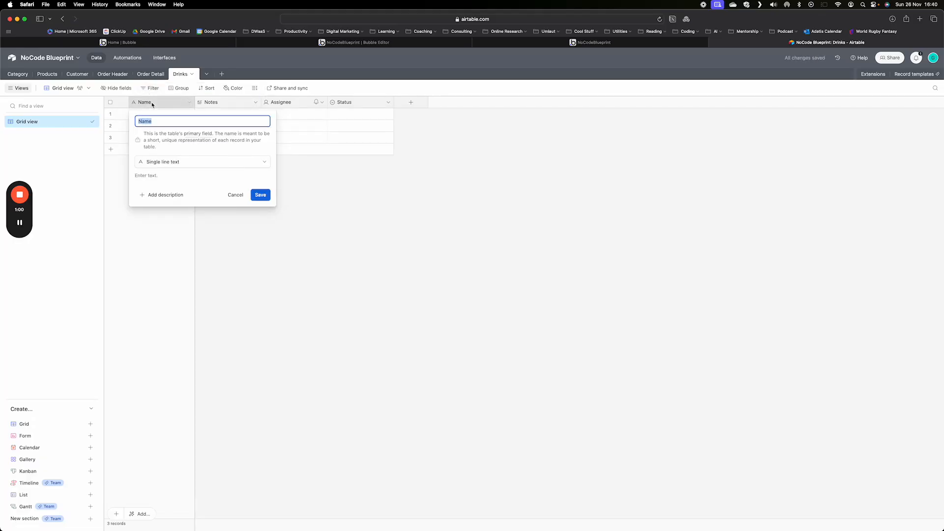
pyautogui.write('Index')
pyautogui.click(200, 166)
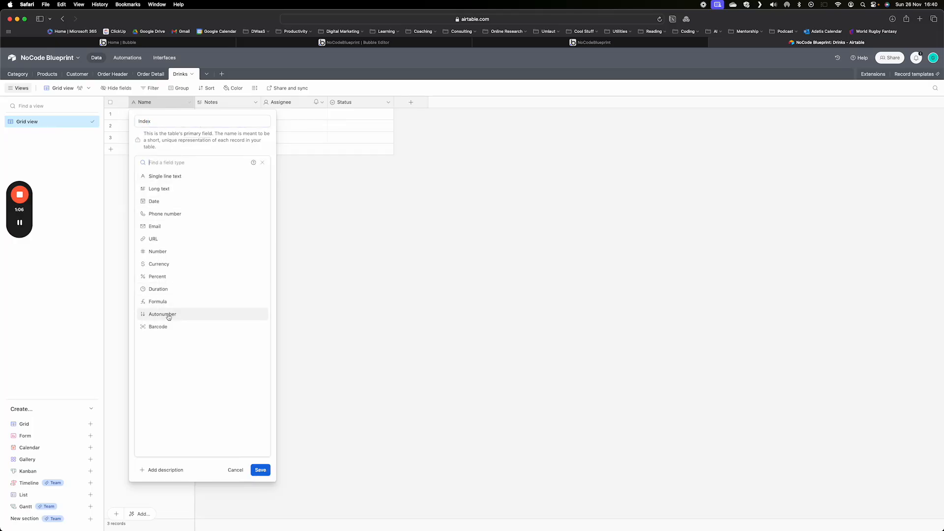
pyautogui.click(169, 316)
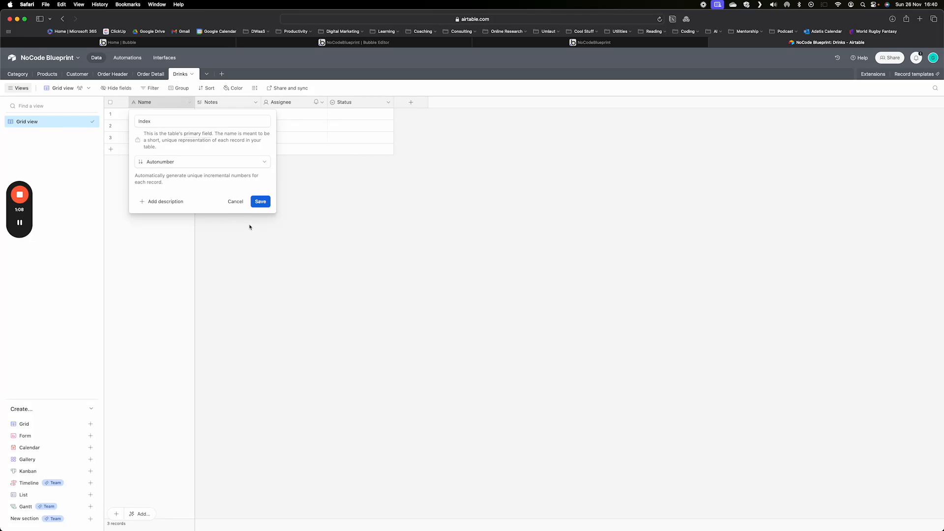
pyautogui.click(259, 202)
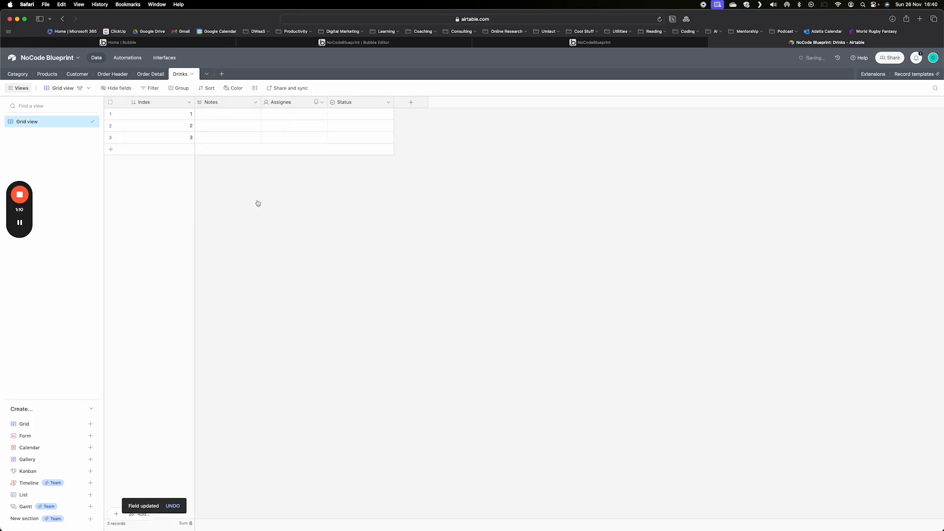
# - Turn the Notes field into a single select field named Drink with the option Coffee
pyautogui.doubleClick(239, 103)
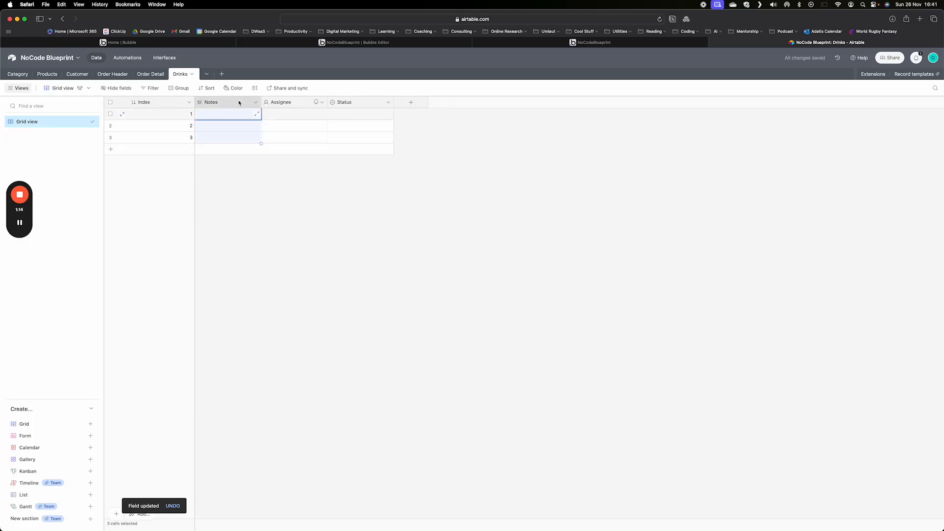
pyautogui.write('Drink')
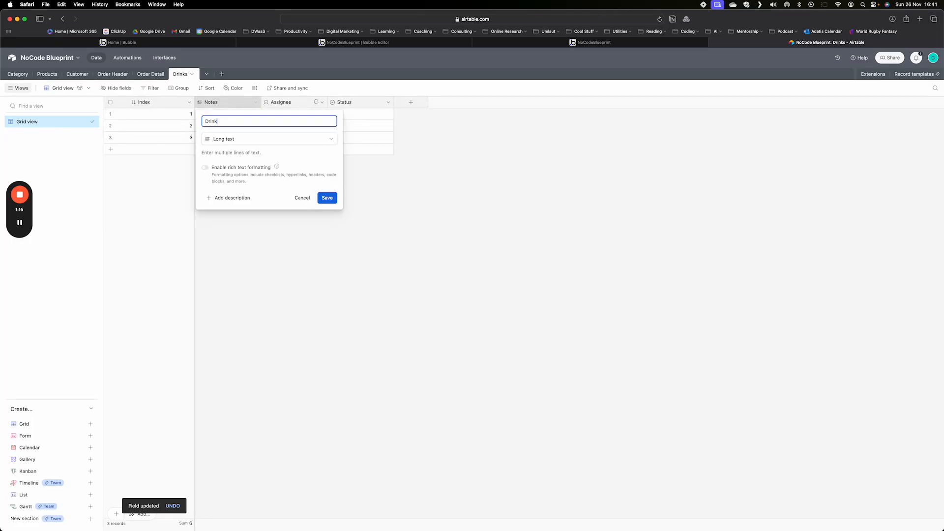
pyautogui.click(224, 139)
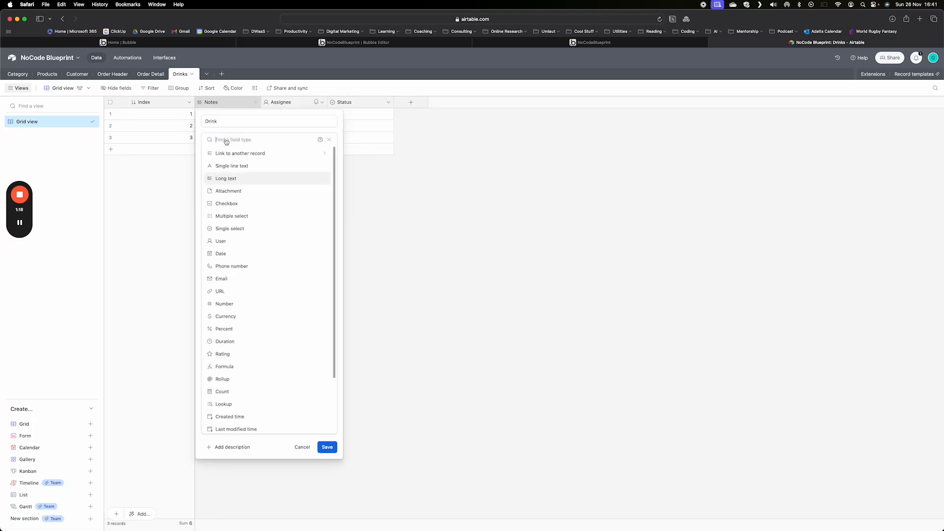
pyautogui.click(240, 229)
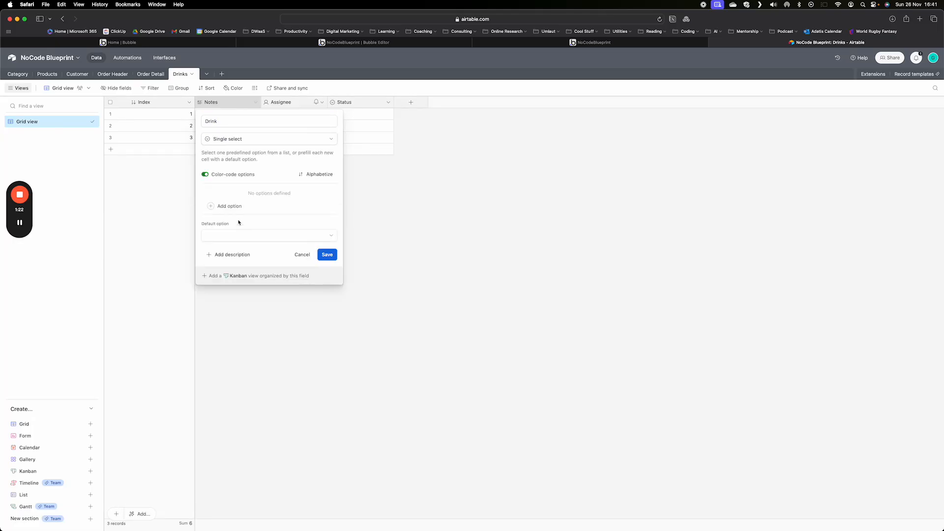
pyautogui.click(230, 206)
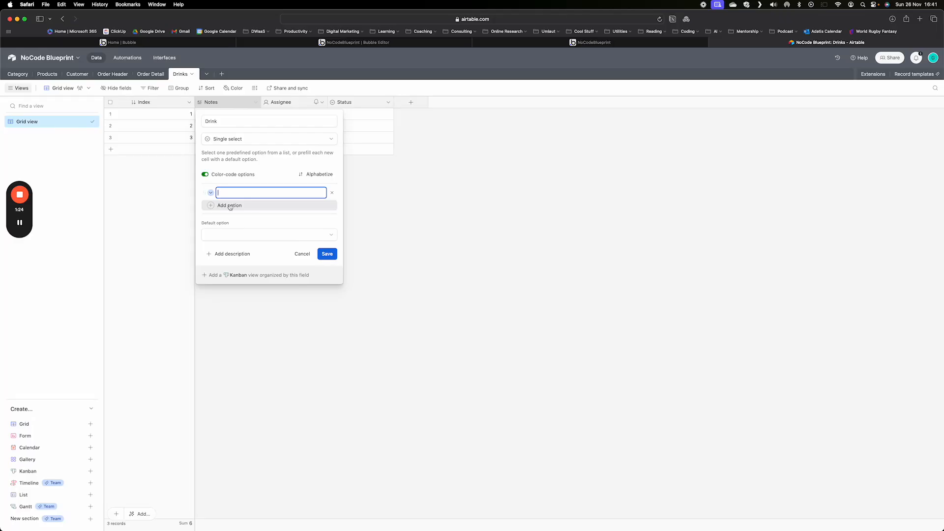
pyautogui.write('Coffee')
pyautogui.click(328, 255)
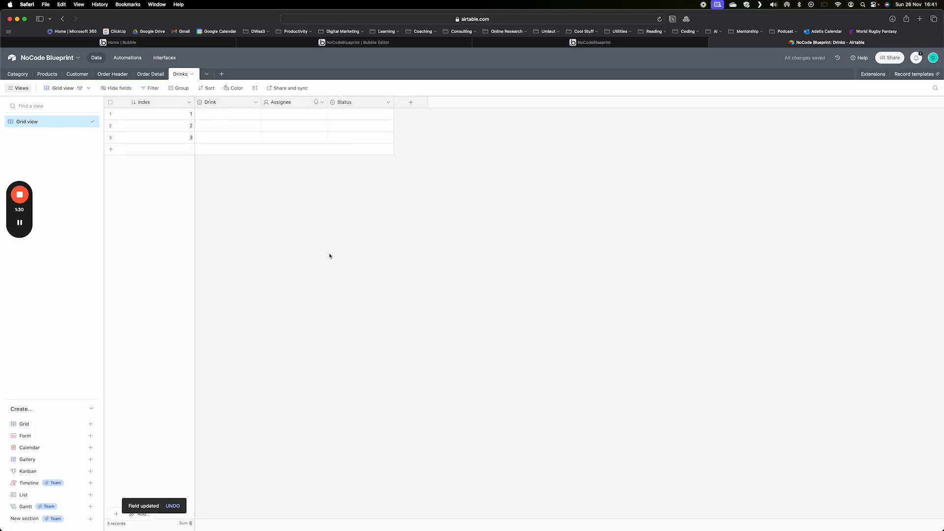
# - Turn the Assignee field into a checkbox field named "With Milk?"
pyautogui.rightClick(284, 105)
pyautogui.click(290, 119)
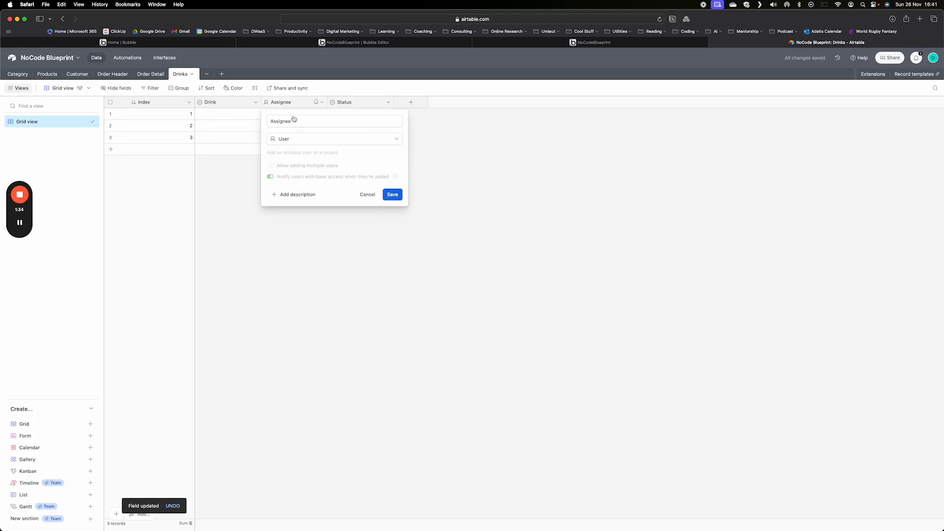
pyautogui.moveTo(295, 121); pyautogui.dragTo(255, 123)
pyautogui.write('With')
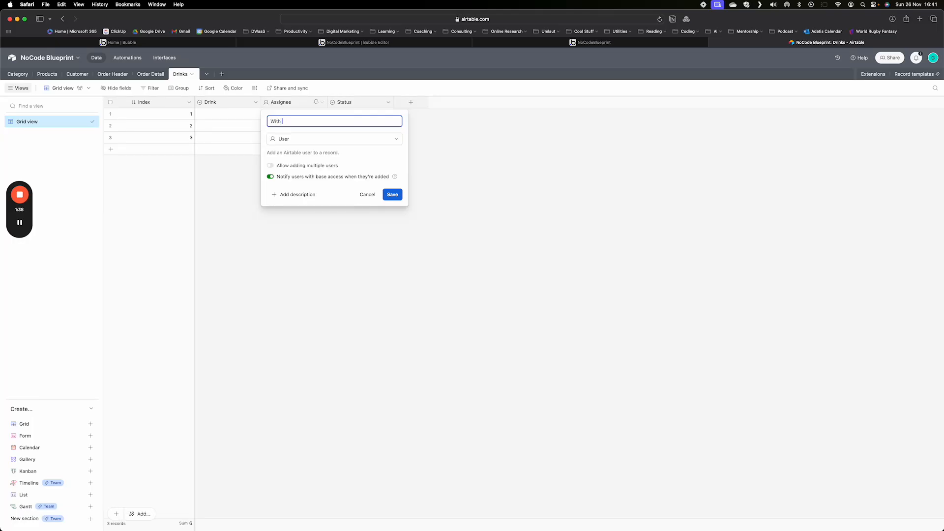
pyautogui.write(' Milk?')
pyautogui.click(322, 138)
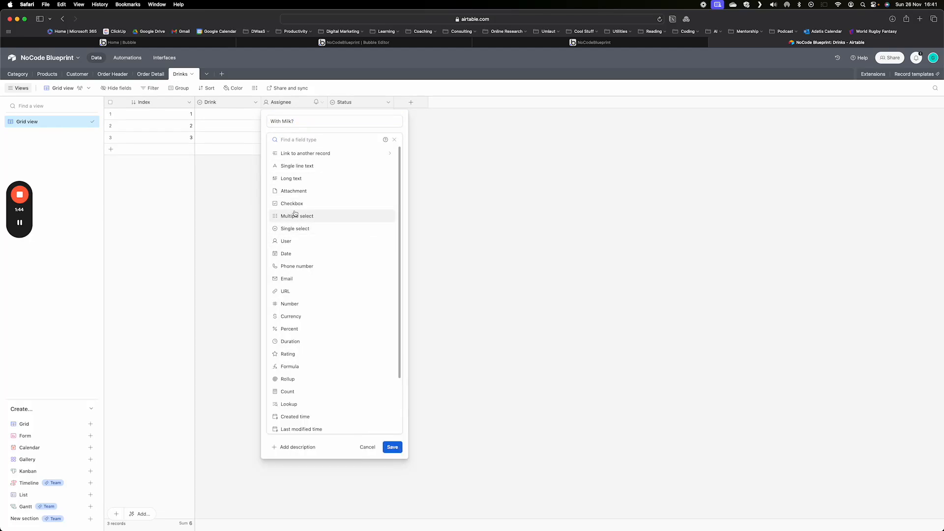
pyautogui.click(290, 204)
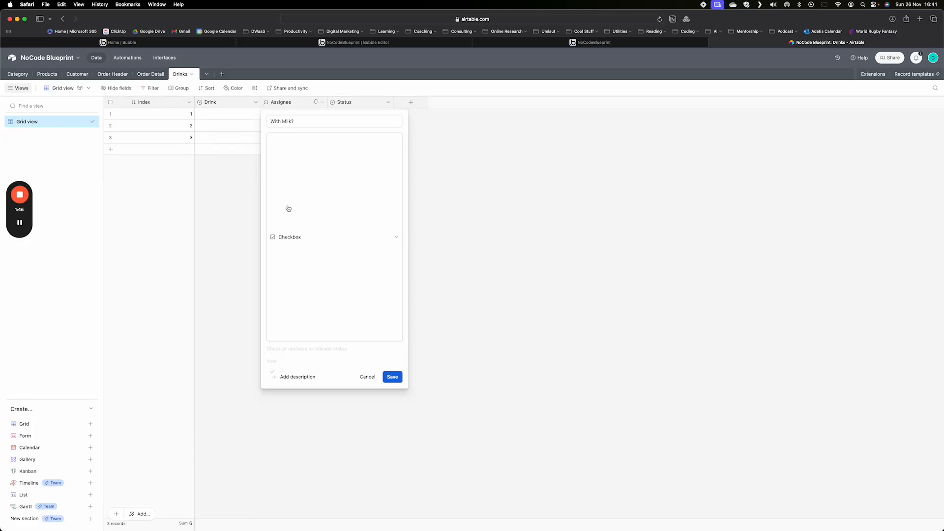
pyautogui.click(386, 196)
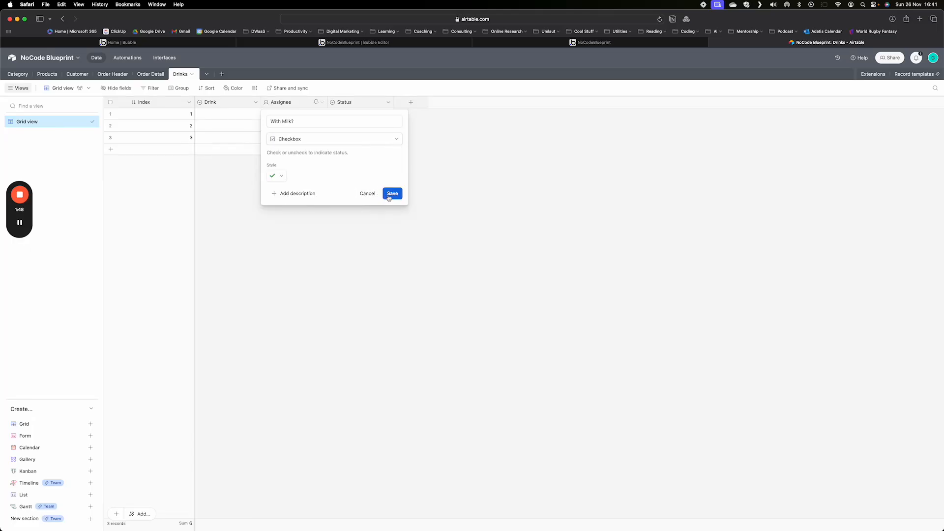
# - Rename the Status field to "You Ordered" and set its type to Formula
pyautogui.click(386, 103)
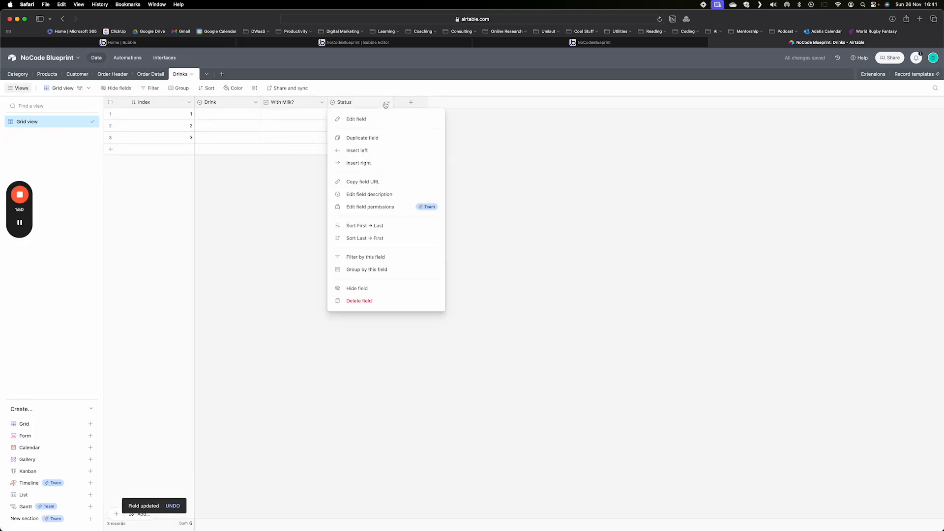
pyautogui.click(359, 120)
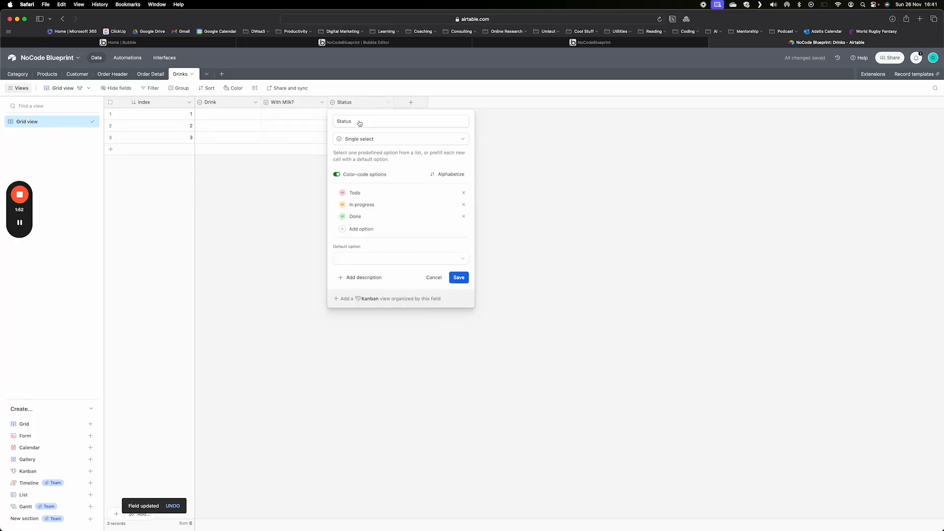
pyautogui.click(362, 120)
pyautogui.doubleClick(362, 120)
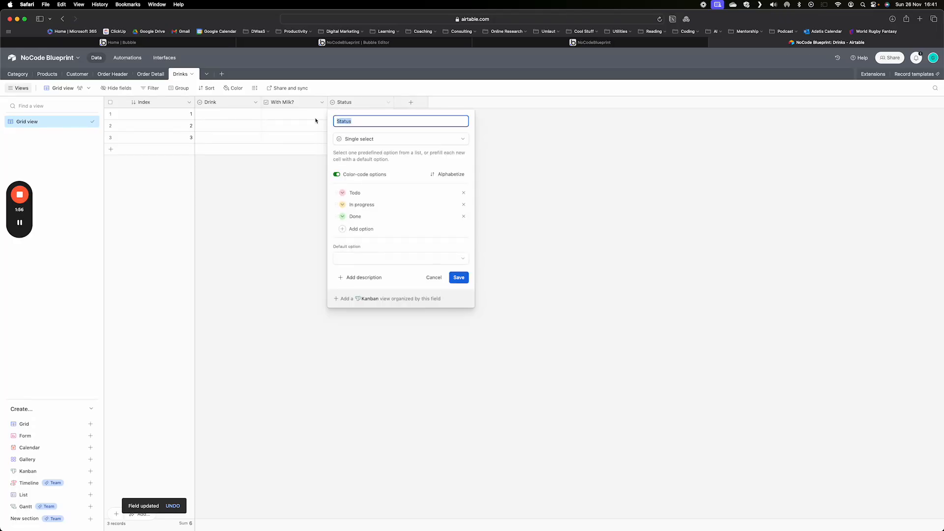
pyautogui.write('You')
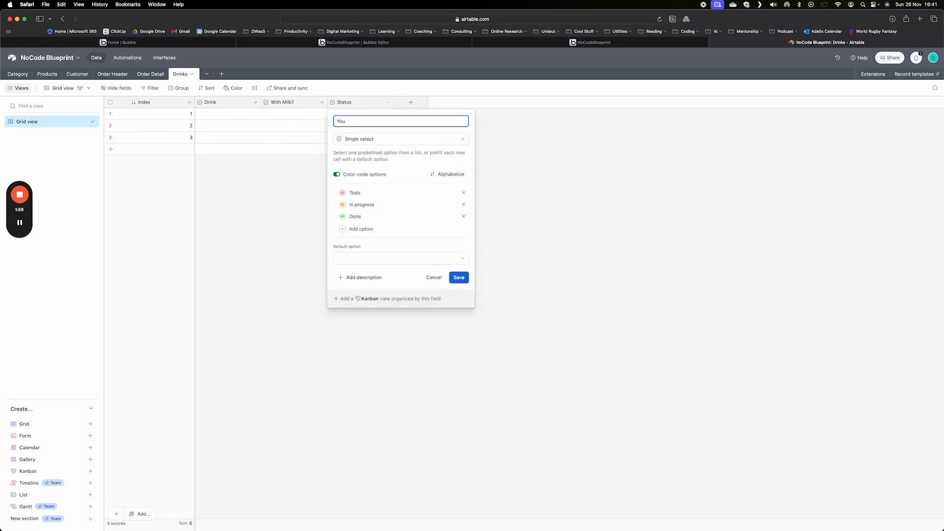
pyautogui.write(' Ordered')
pyautogui.click(372, 141)
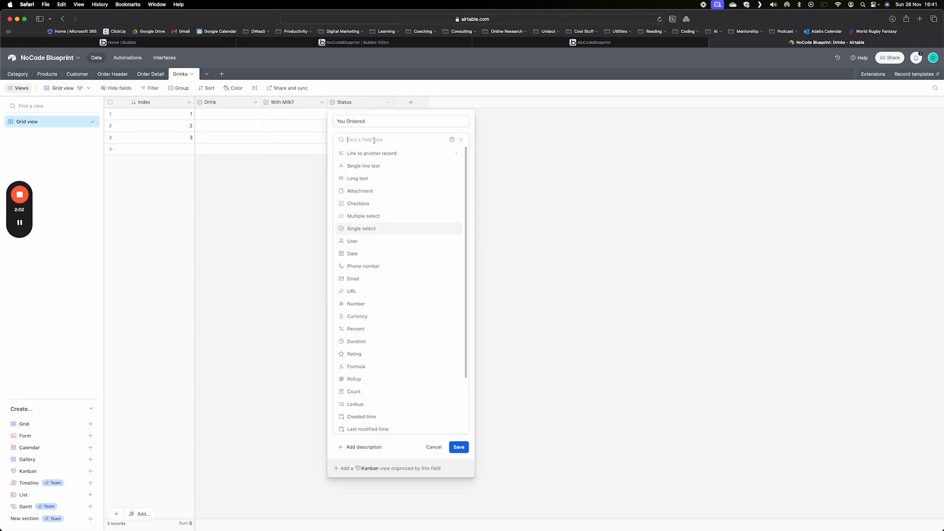
pyautogui.click(352, 367)
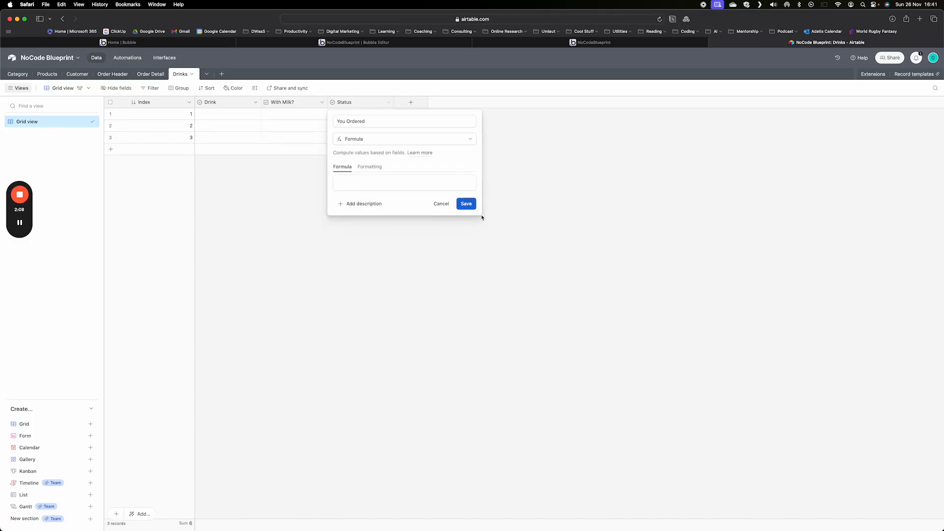
# - Start the You Ordered formula with an IF function whose condition is Drink = "Coffee"
pyautogui.click(355, 181)
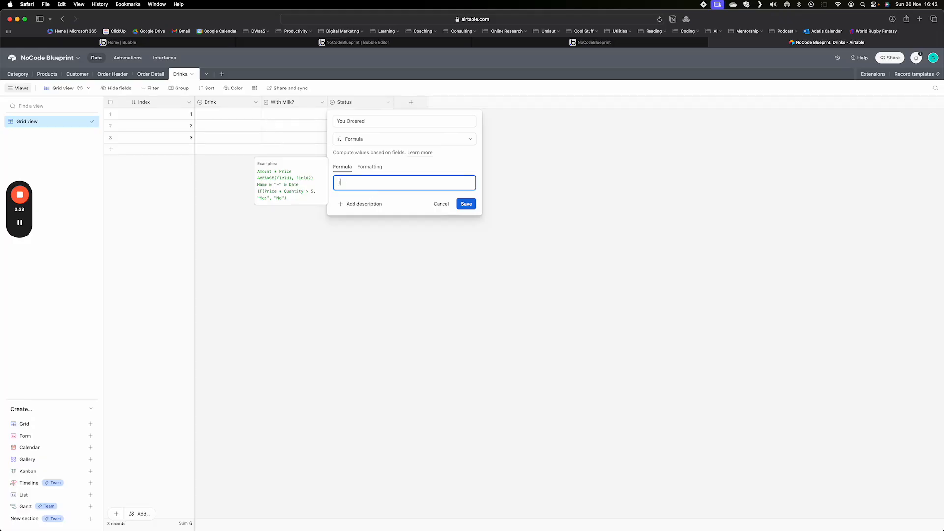
pyautogui.write('IF')
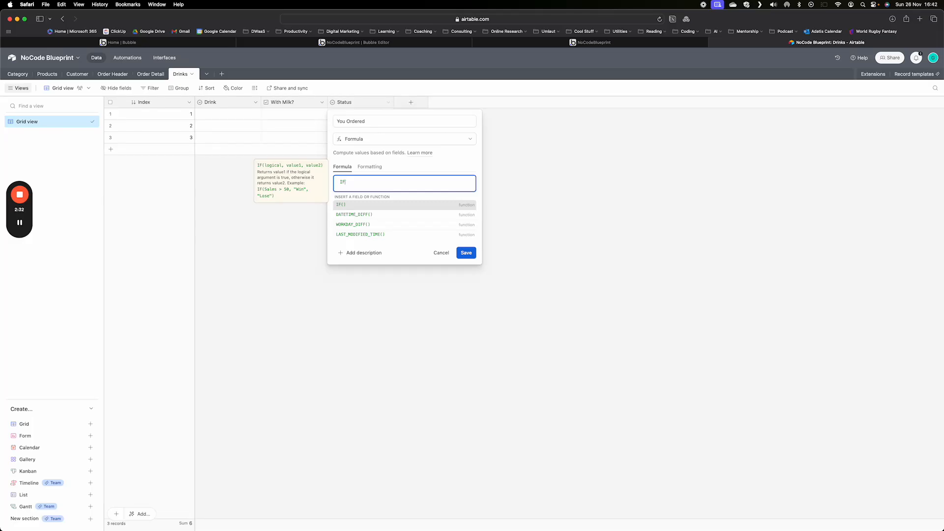
pyautogui.write('(')
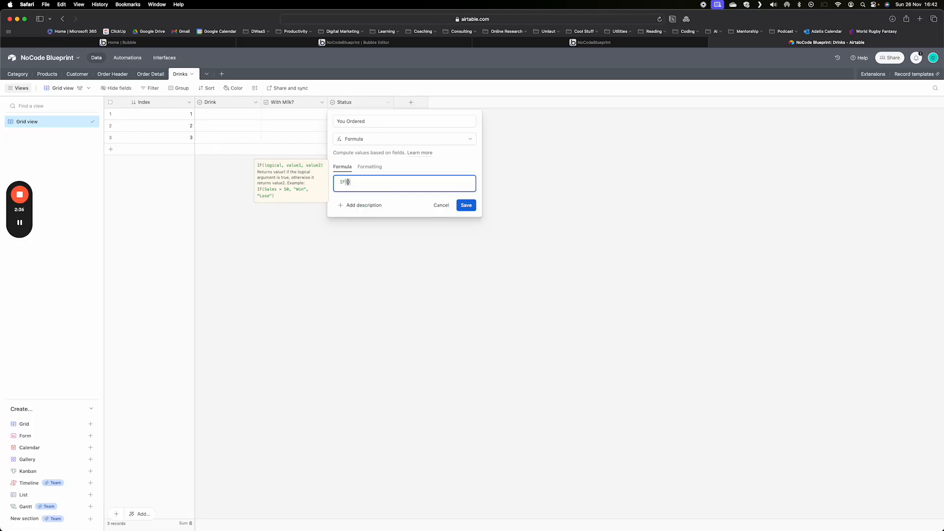
pyautogui.write('Drink')
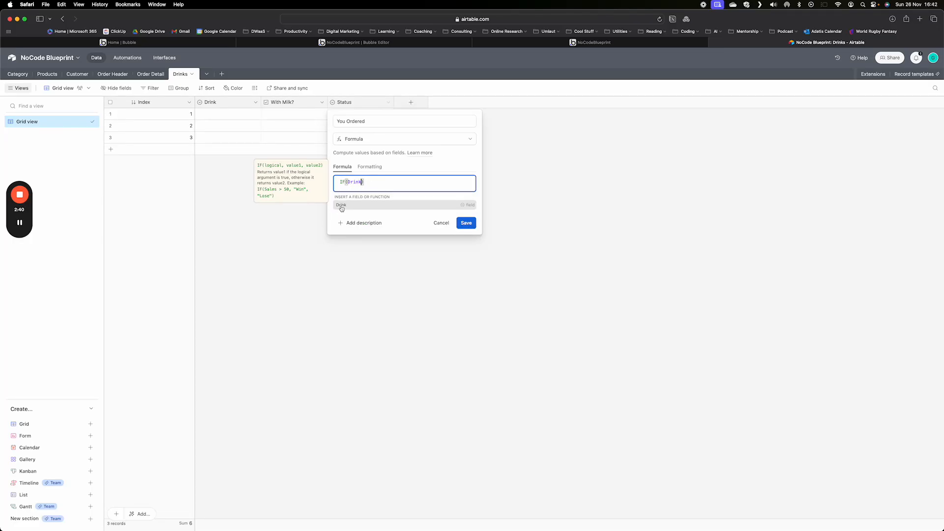
pyautogui.click(341, 206)
pyautogui.write('= ')
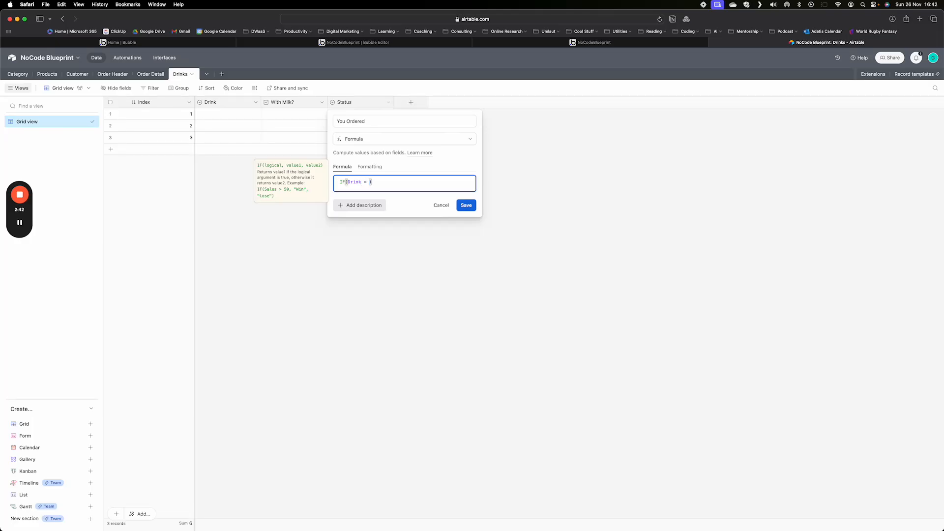
pyautogui.write('"Coffee')
# - Change the condition's operator to != and add "Nothing" as the IF function's true result
pyautogui.press('Left')
pyautogui.press('Left')
pyautogui.press('Left')
pyautogui.write('!')
pyautogui.press('Right')
pyautogui.press('Right')
pyautogui.press('Right')
pyautogui.press('Right')
pyautogui.press('Right')
pyautogui.press('Right')
pyautogui.press('Right')
pyautogui.press('Right')
pyautogui.press('Right')
pyautogui.press('Right')
pyautogui.write(',"Nothing')
# - Nest a second IF as the false result, with the condition {With Milk?} = 1
pyautogui.write(', IF')
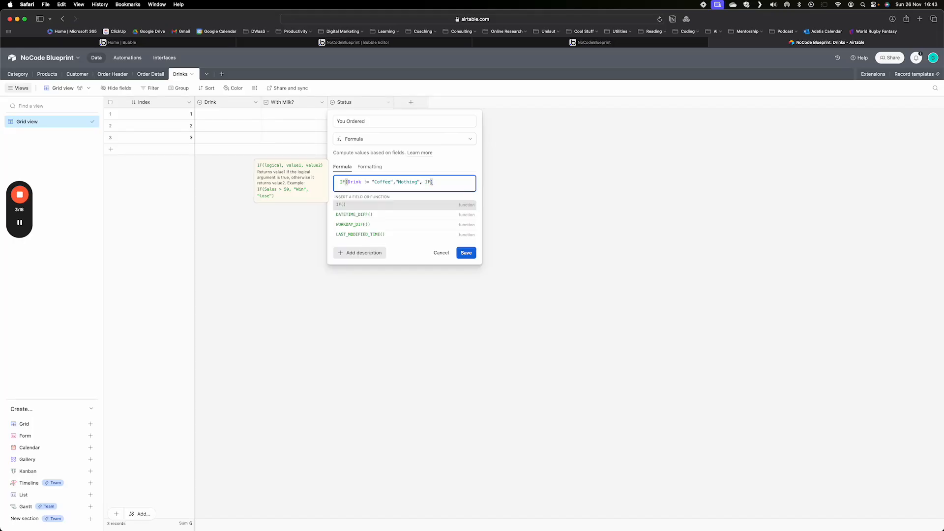
pyautogui.write('(')
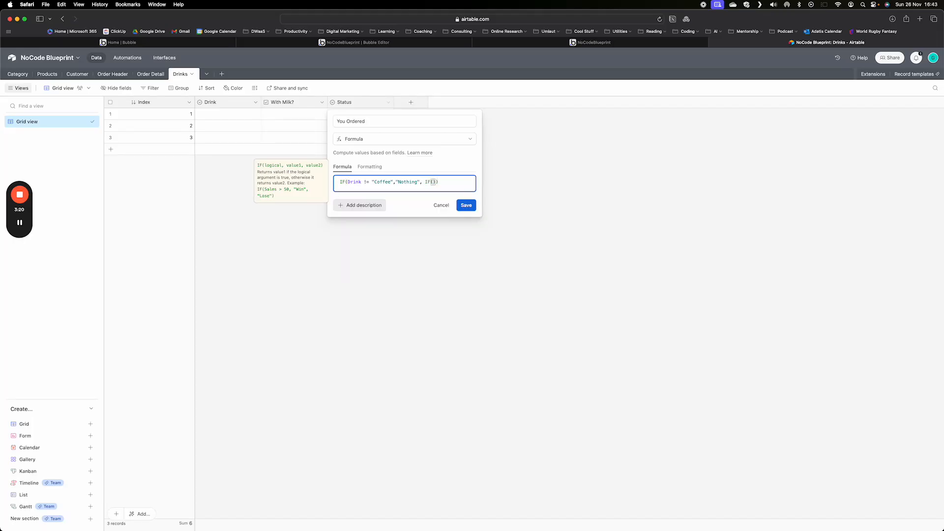
pyautogui.write('Milk')
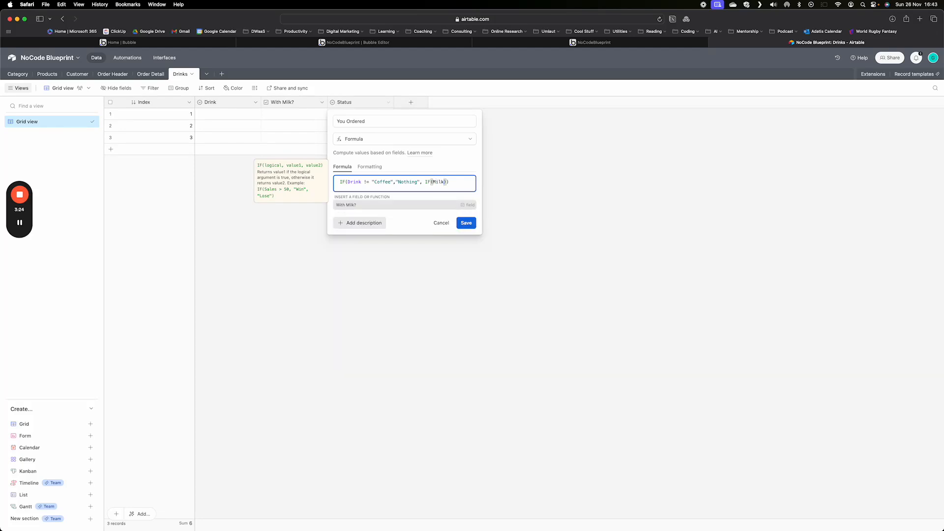
pyautogui.click(347, 205)
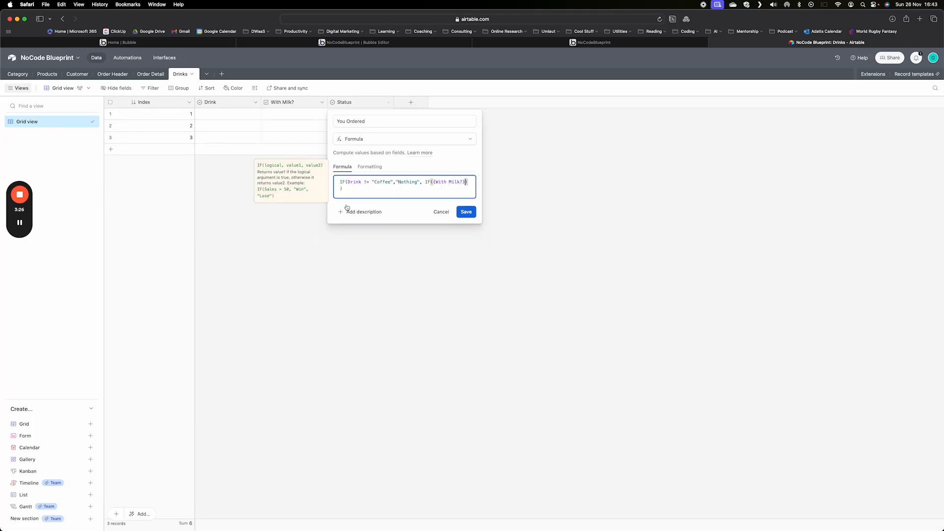
pyautogui.write('= 1')
# - Add "You ordered coffee with milk" as the nested IF's true result
pyautogui.write(',"You ordered coffee with milk","You ordered coff')
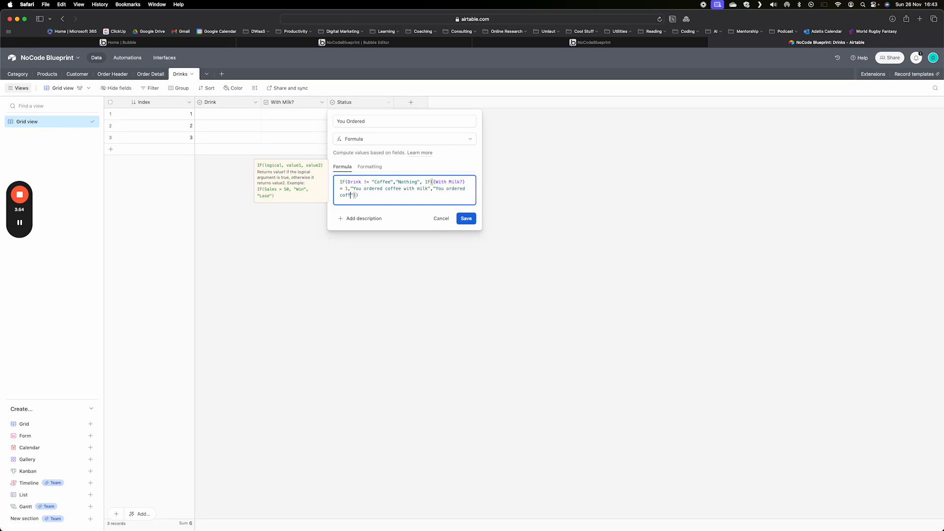
pyautogui.write('ee wi')
pyautogui.write('thout molk')
# - Add "You ordered coffee without milk" as the nested IF's false result
pyautogui.press('BackSpace')
pyautogui.press('BackSpace')
pyautogui.press('BackSpace')
pyautogui.write('ilk')
pyautogui.press('Right')
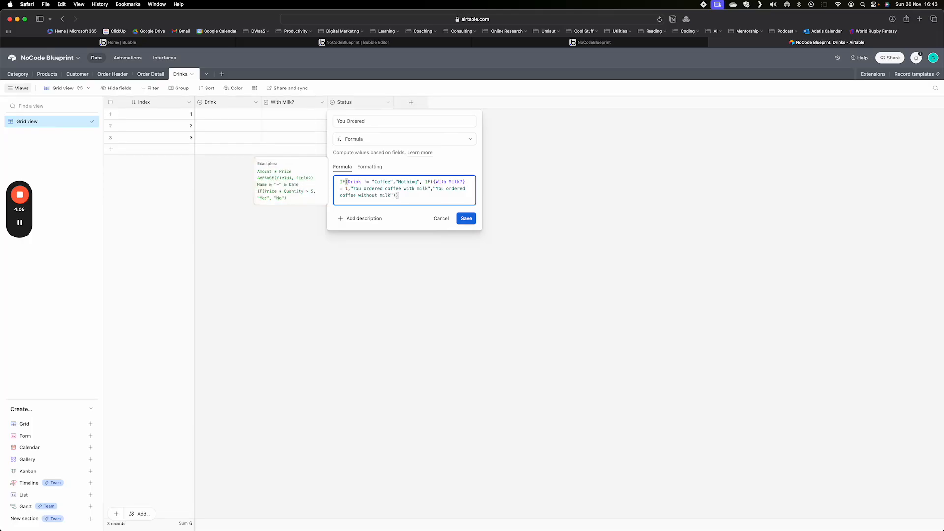
# - Save the nested IF formula in the You Ordered field
pyautogui.click(466, 219)
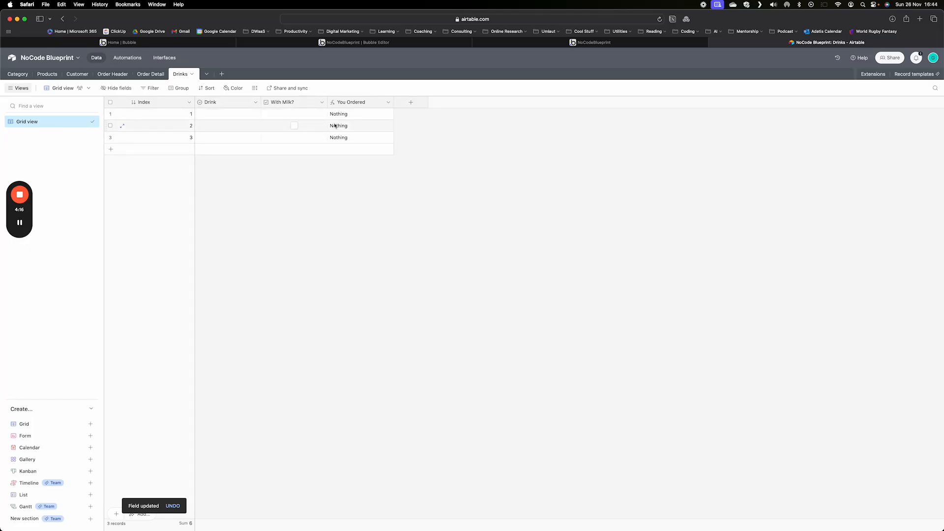
# - Set record 1's Drink to Coffee with With Milk? checked, and widen the You Ordered column to fit its text
pyautogui.click(252, 114)
pyautogui.click(254, 114)
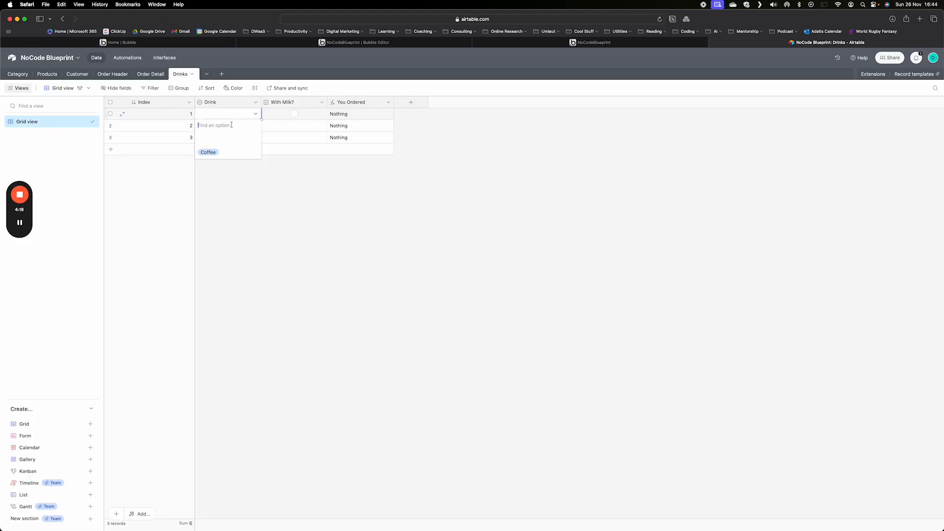
pyautogui.click(208, 153)
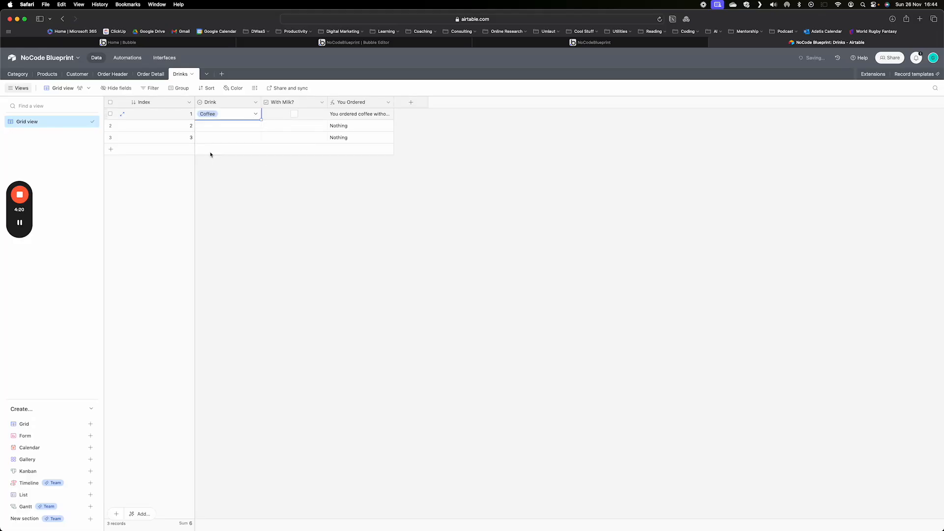
pyautogui.click(294, 114)
pyautogui.moveTo(394, 102); pyautogui.dragTo(486, 102)
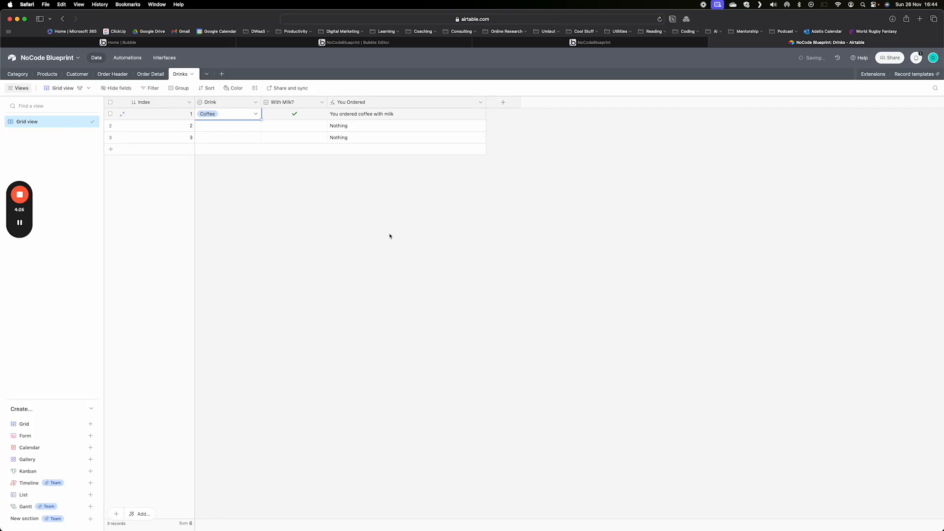
# - Set Drink to Coffee for records 2 and 3, checking With Milk? only on record 3
pyautogui.click(234, 126)
pyautogui.click(254, 126)
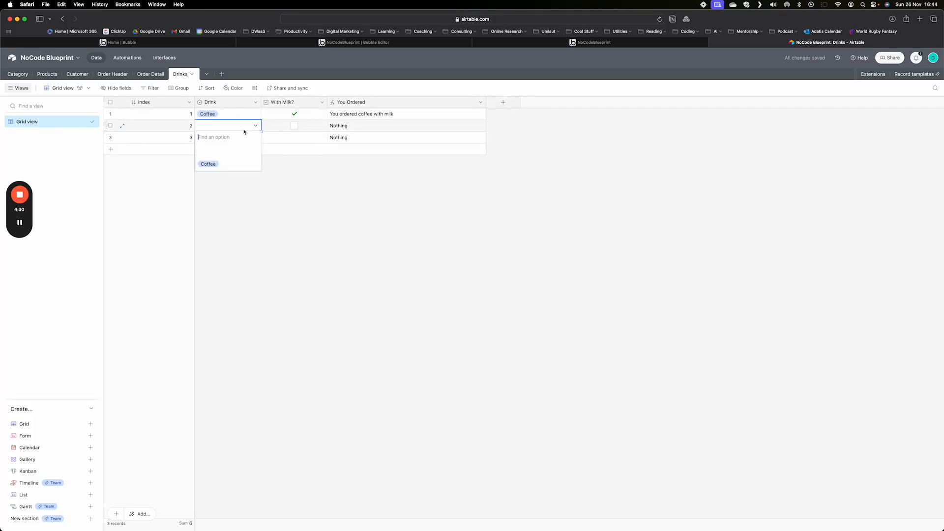
pyautogui.click(214, 164)
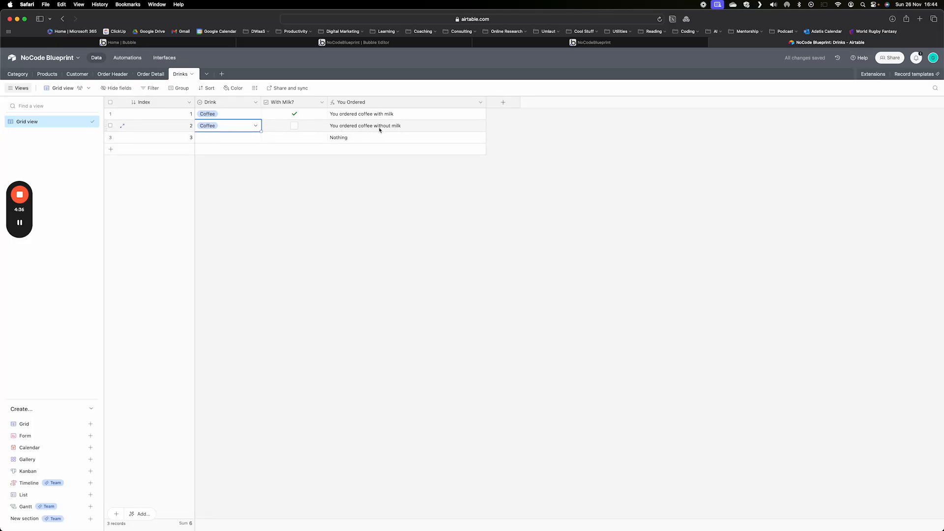
pyautogui.click(240, 140)
pyautogui.click(256, 137)
pyautogui.click(210, 176)
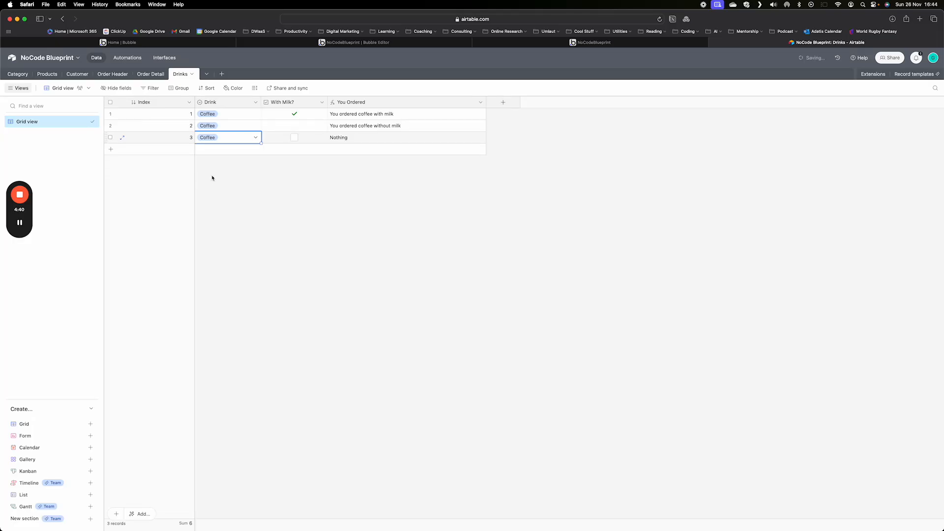
pyautogui.click(294, 138)
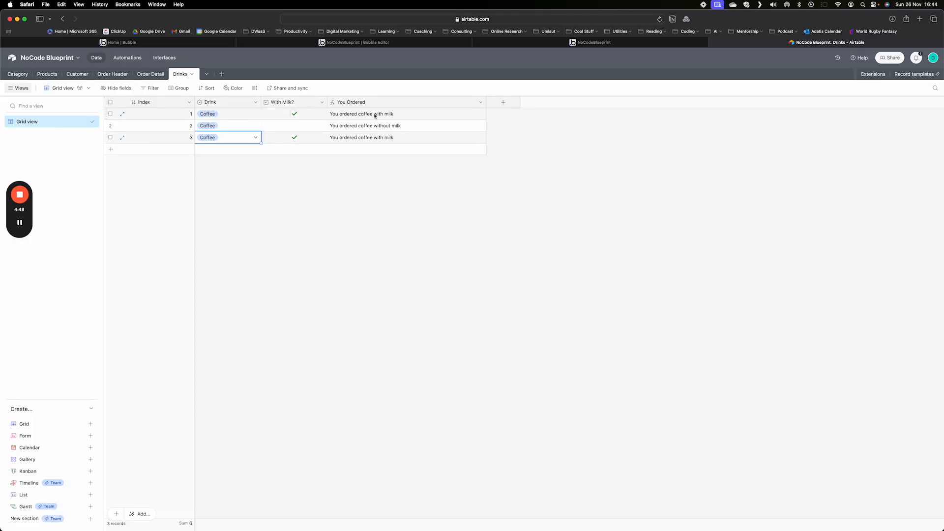
# - Duplicate the You Ordered formula field
pyautogui.click(481, 102)
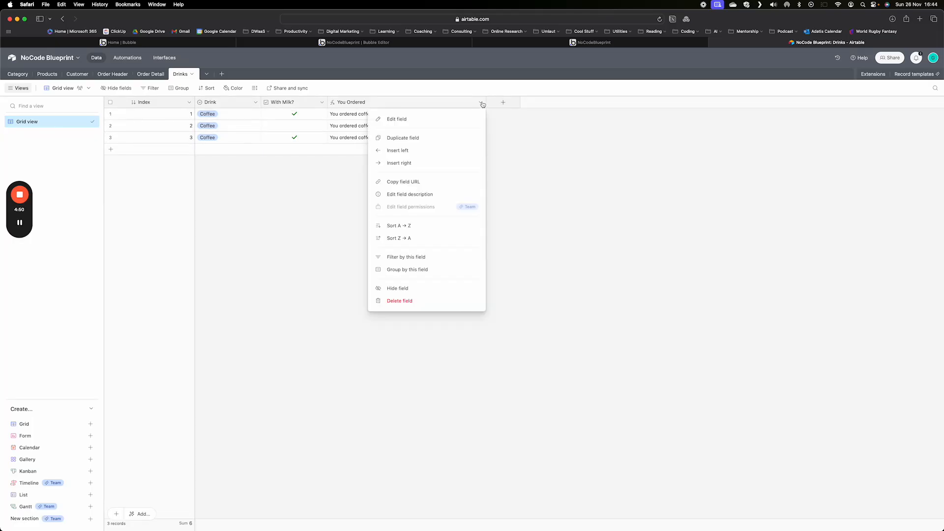
pyautogui.click(420, 138)
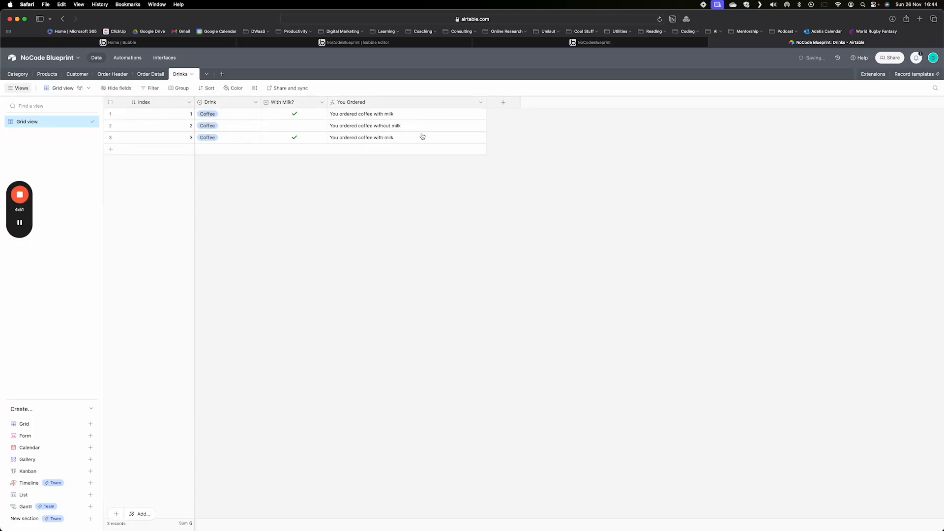
# - Reopen the original You Ordered field, examine its nested IF condition, results and closing brackets, and save it
pyautogui.click(481, 102)
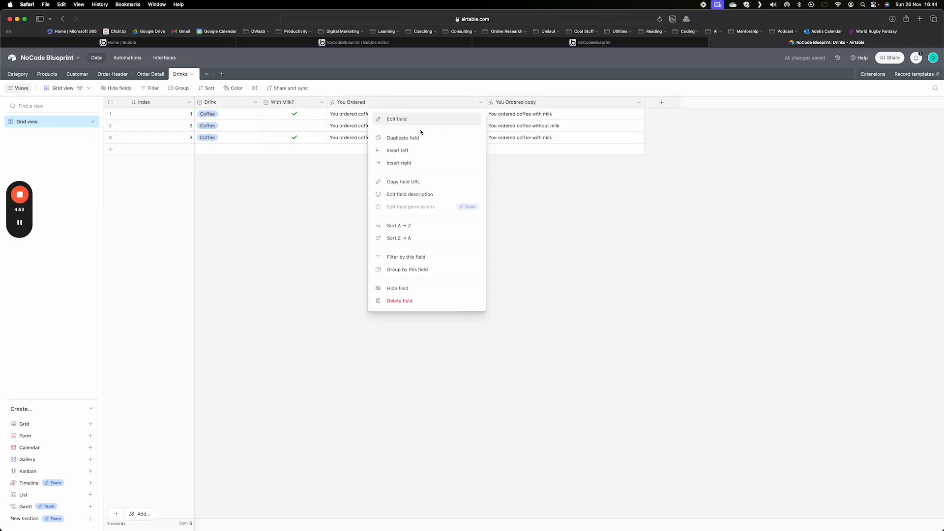
pyautogui.click(393, 121)
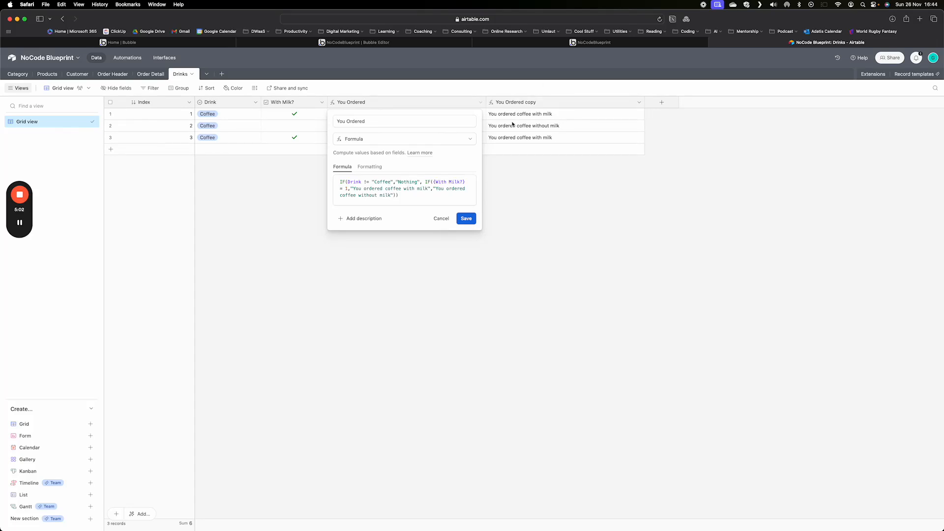
pyautogui.click(364, 182)
pyautogui.write('!')
pyautogui.moveTo(351, 191); pyautogui.dragTo(396, 190)
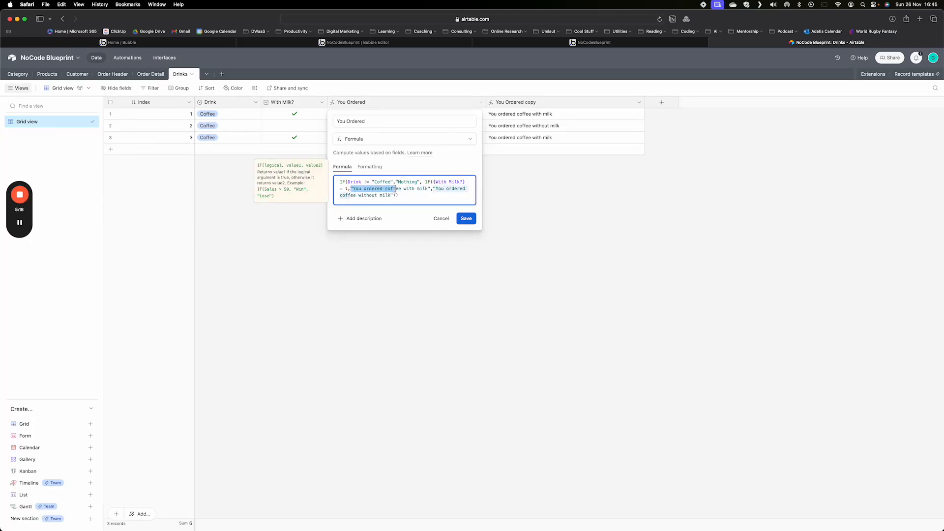
pyautogui.click(436, 189)
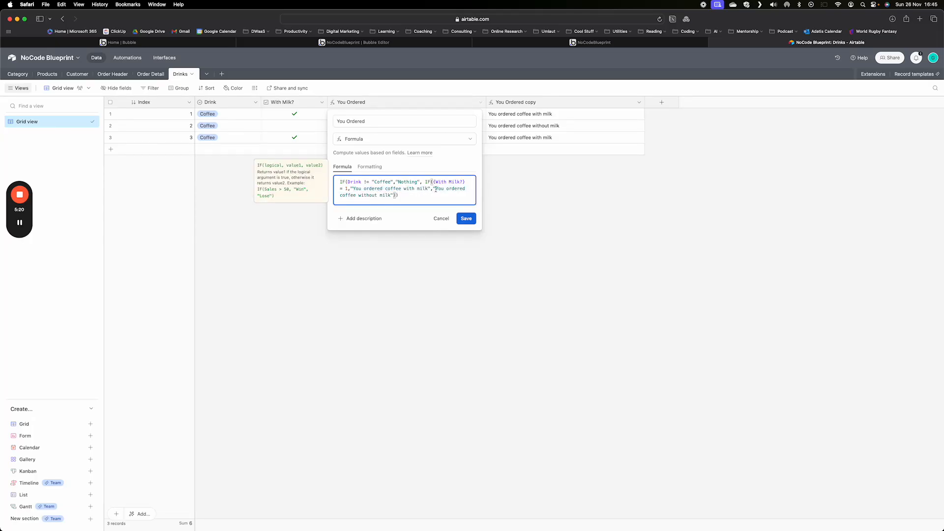
pyautogui.click(401, 195)
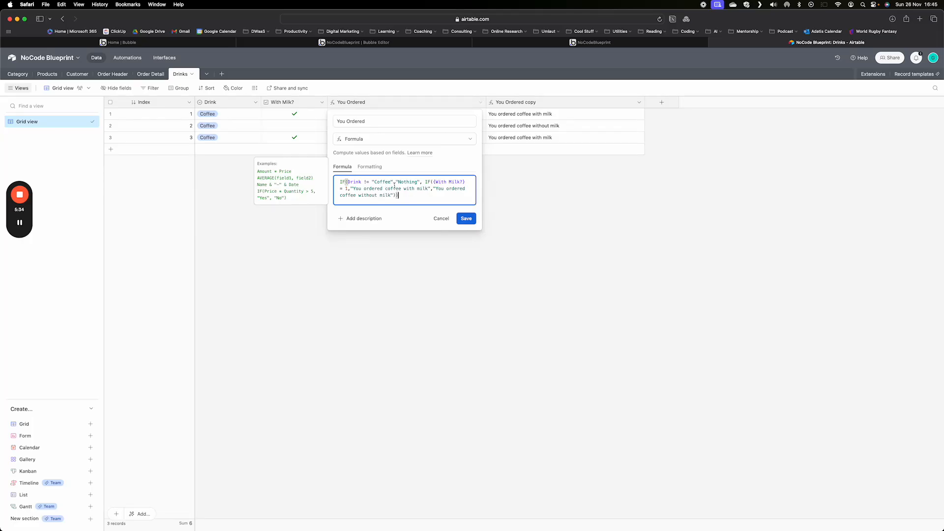
pyautogui.click(465, 218)
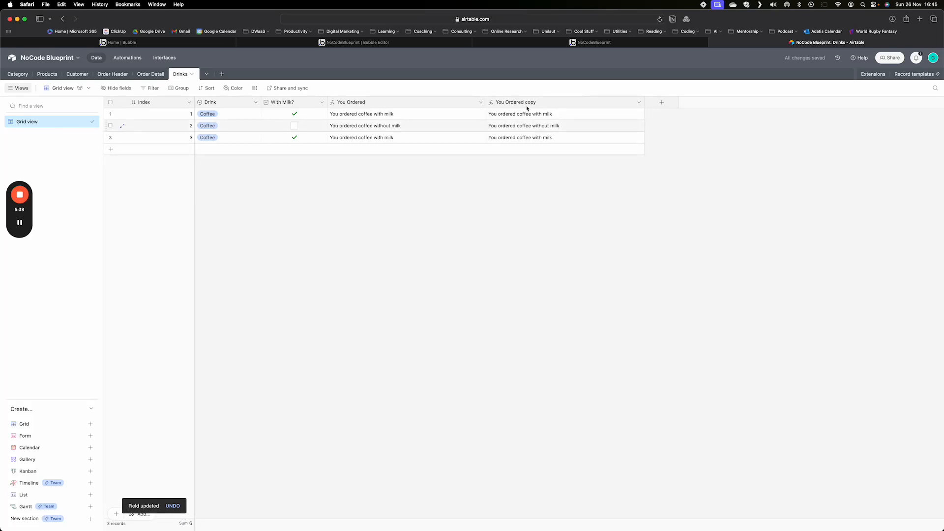